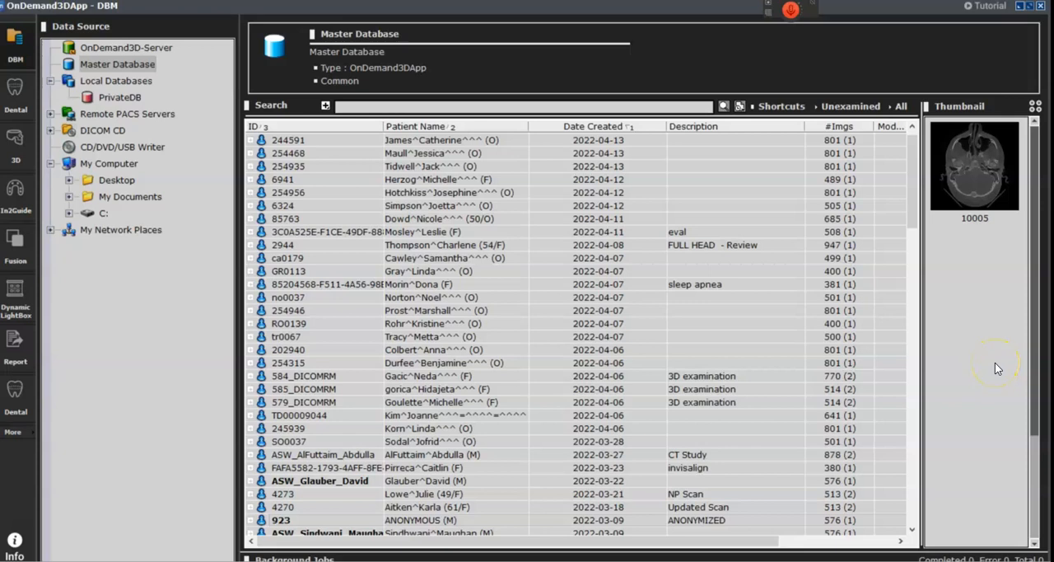
Step: Load the anonymized study dated 2022-03-09 into the Dental module and open its volume in Airway mode
left_click(251, 522)
left_click(274, 522)
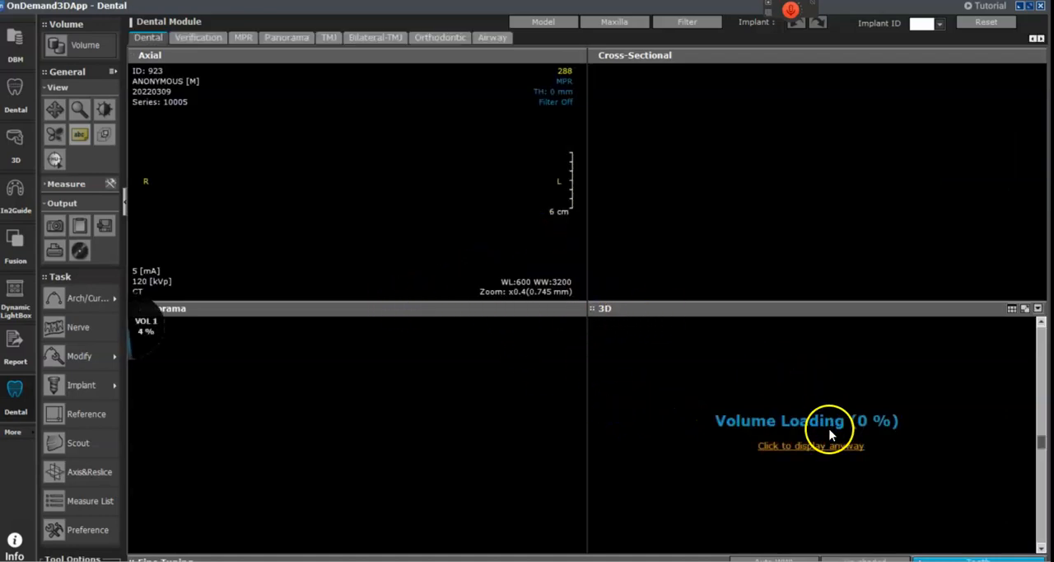
left_click(834, 447)
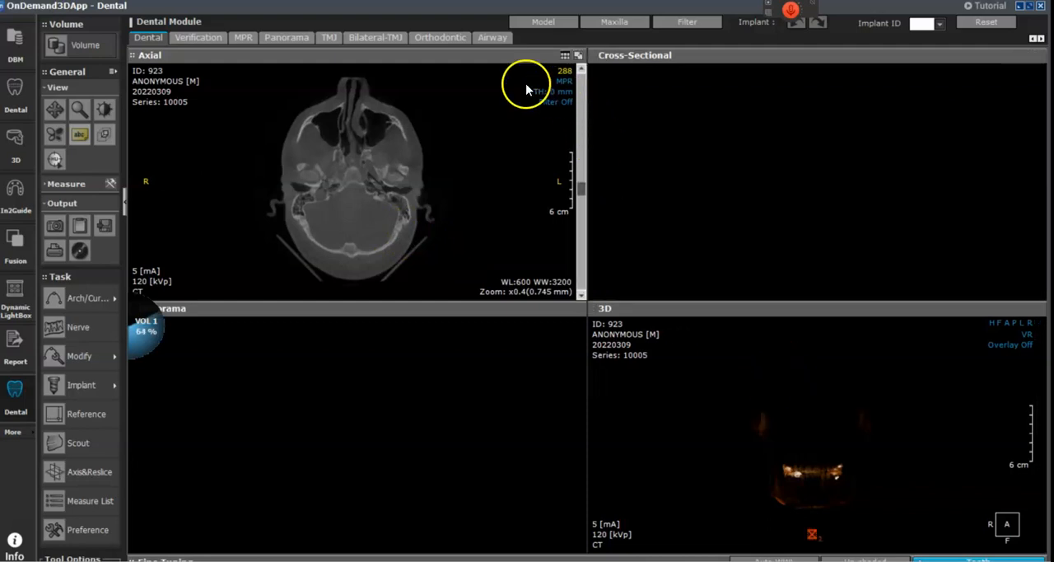
left_click(491, 38)
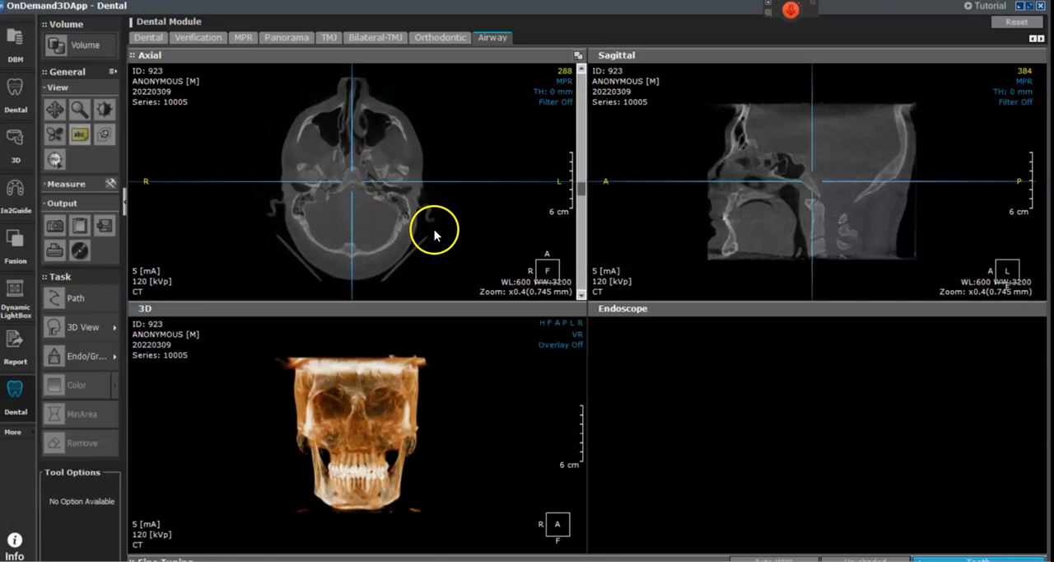
Step: Rotate the 3D skull to the left lateral view and enlarge the 3D, axial and sagittal images
left_click_drag(458, 460, 407, 455)
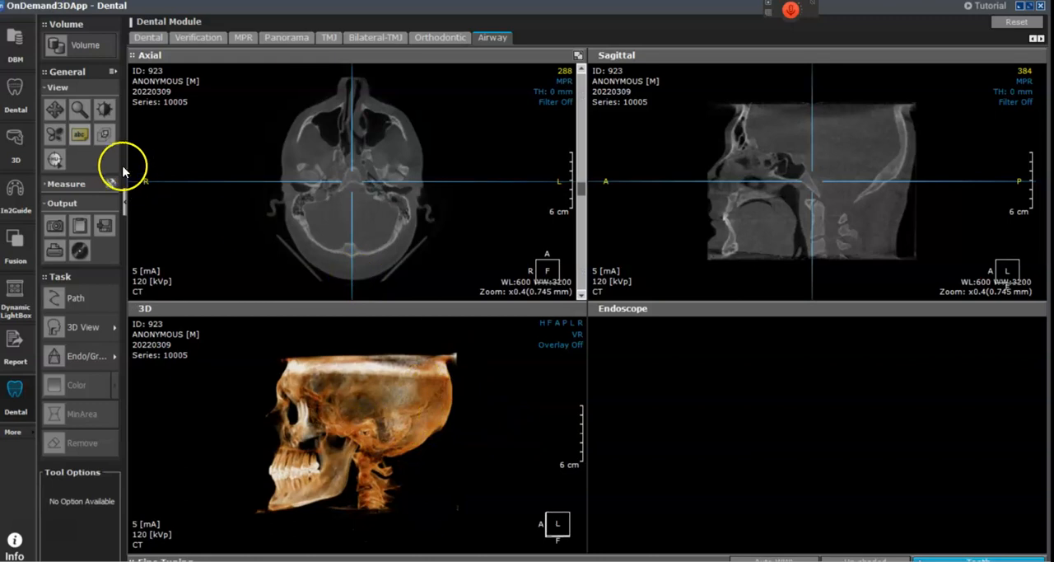
left_click(80, 109)
left_click_drag(501, 367, 507, 365)
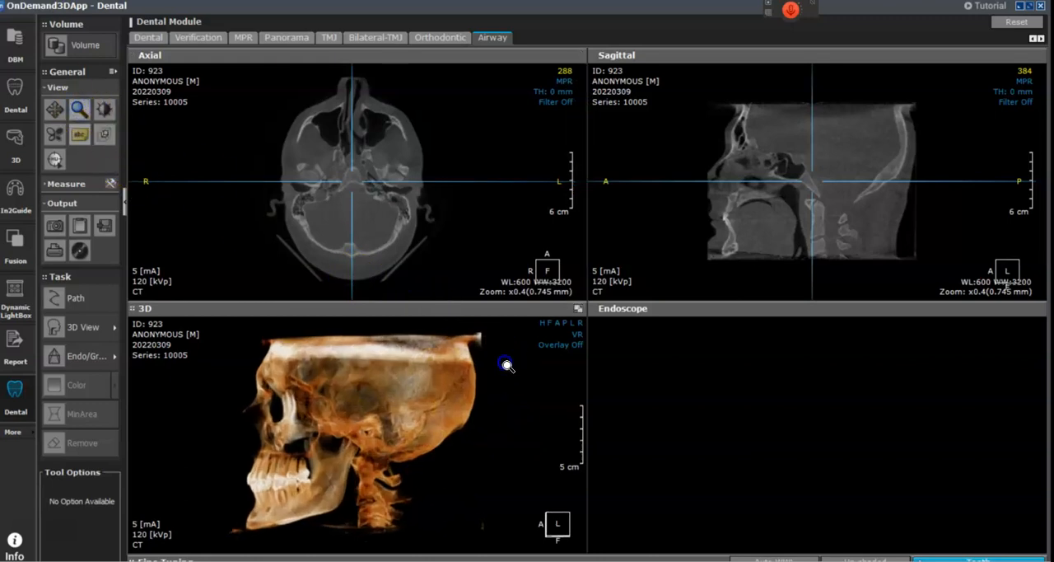
left_click_drag(482, 233, 484, 222)
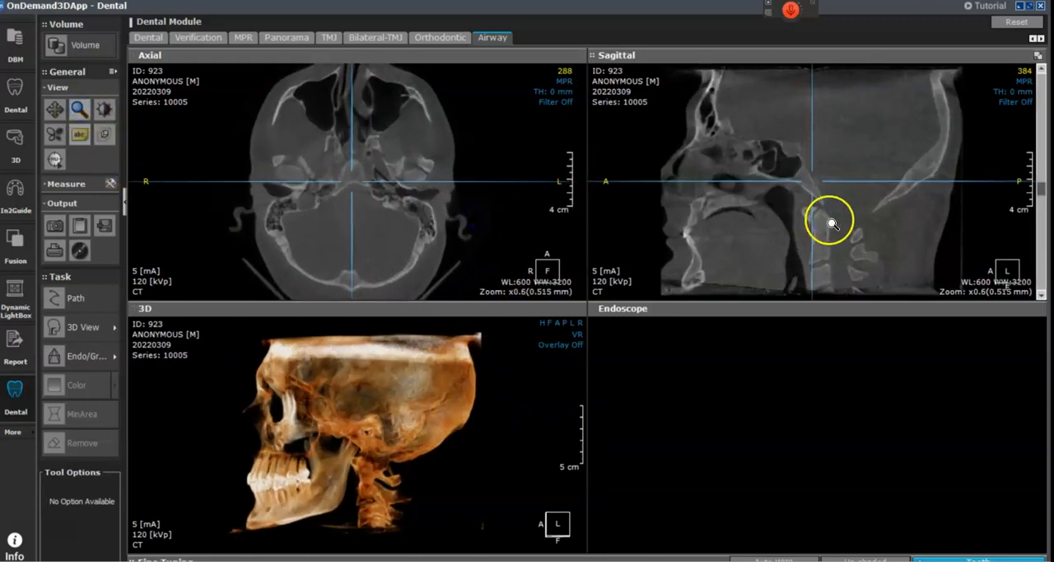
Step: Show sagittal slice 386 in the main pane with window level about 530 and window width about 2466
left_click(82, 300)
left_click(79, 108)
left_click_drag(243, 132, 305, 167)
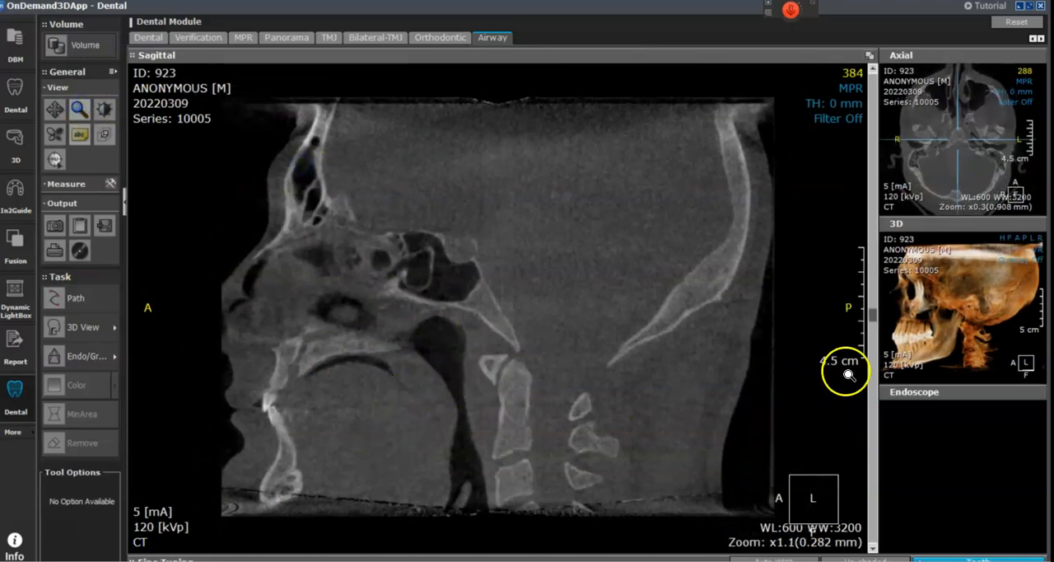
scroll(690, 361, "down", 1)
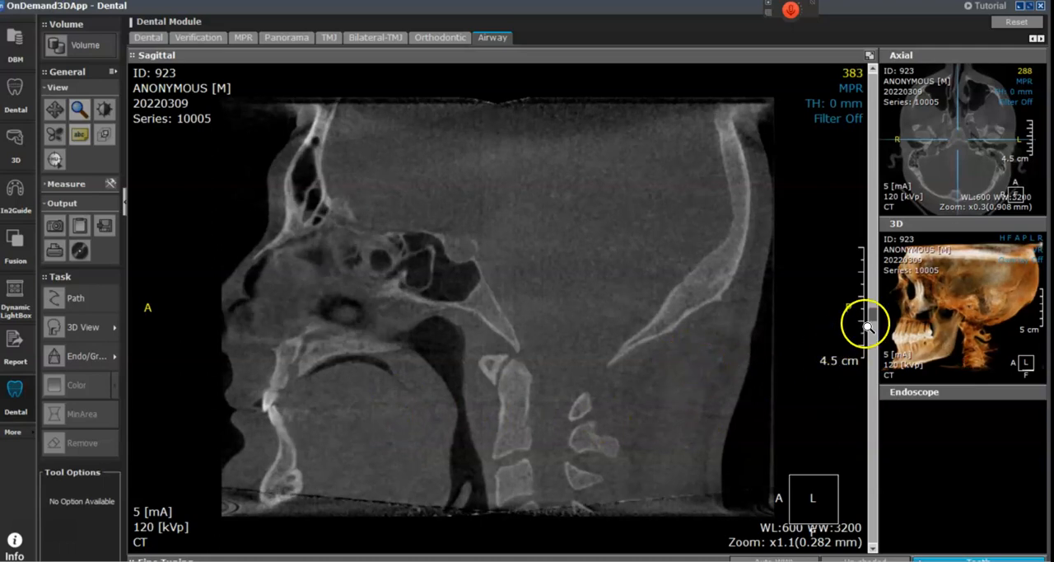
left_click_drag(871, 319, 871, 322)
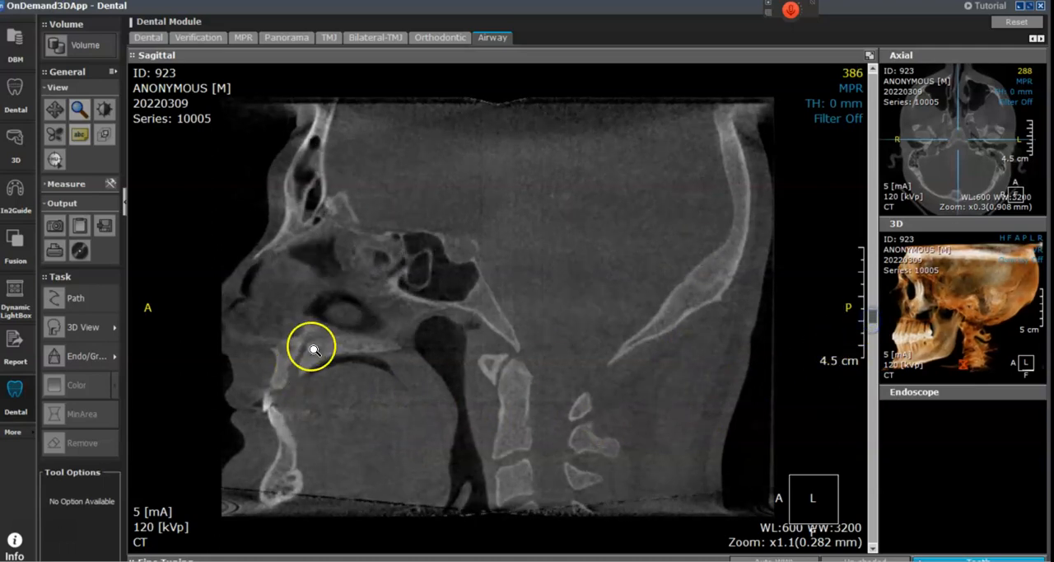
right_click_drag(568, 441, 493, 468)
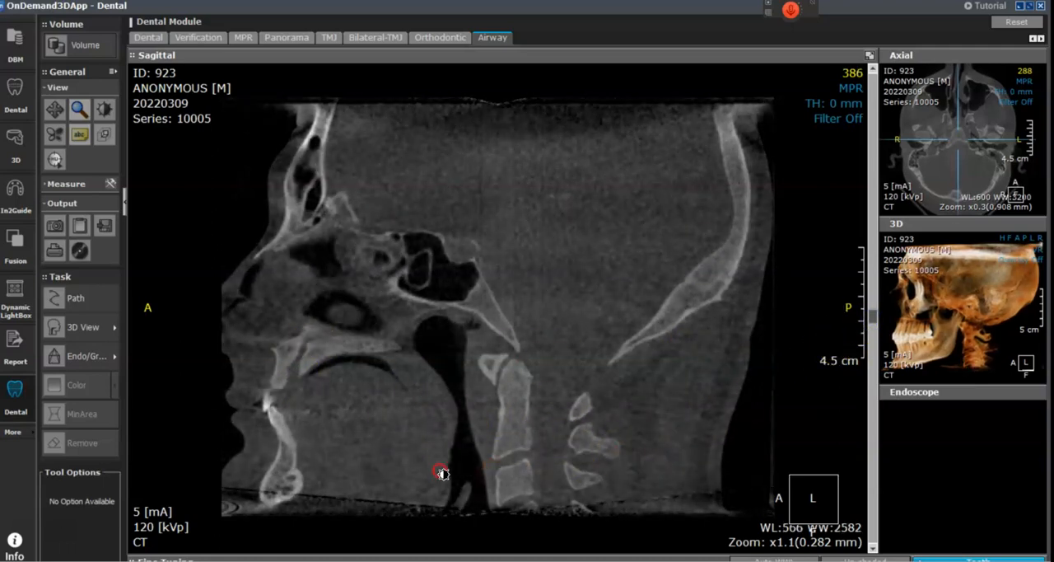
right_click_drag(579, 437, 608, 429)
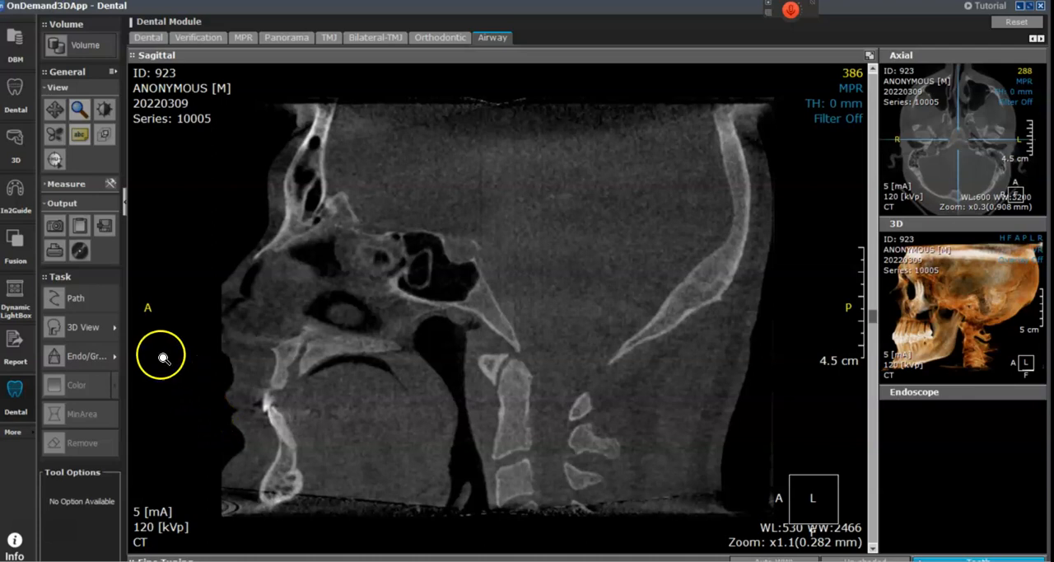
Step: Trace the airway path with four seed points on the sagittal slice, from the nasopharynx to just below the scan's lower edge
left_click(76, 299)
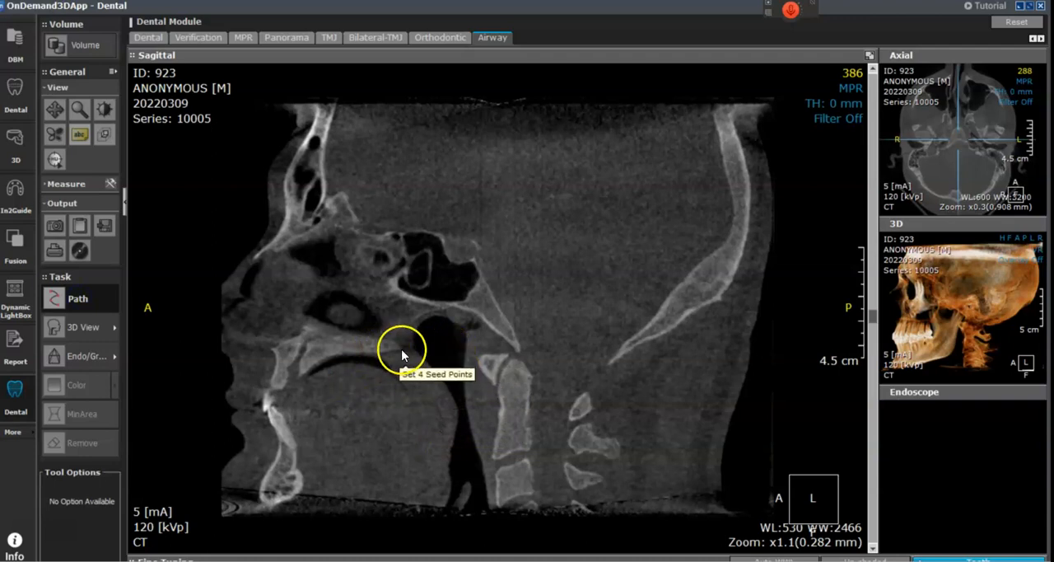
left_click(451, 349)
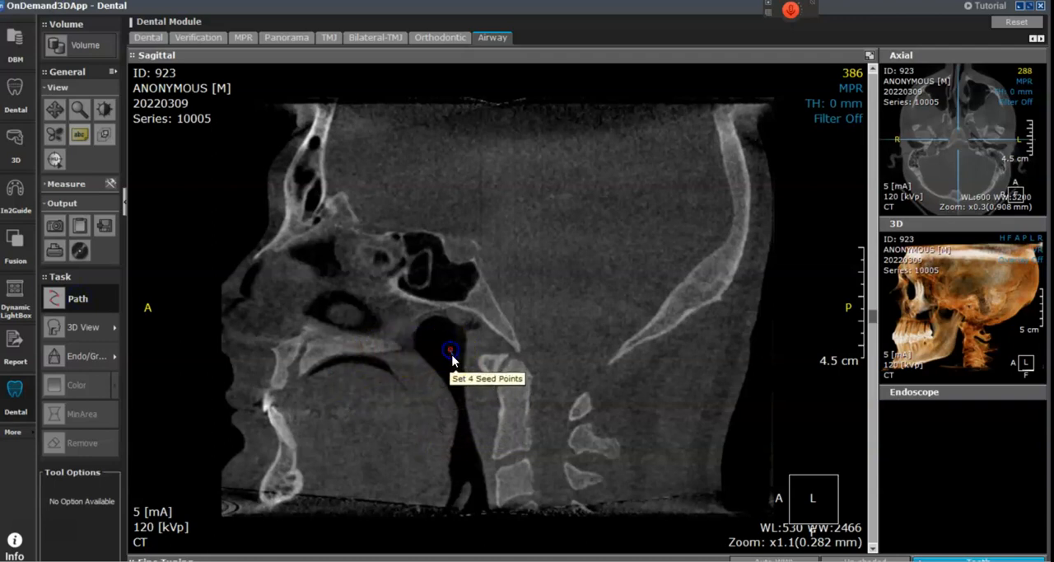
left_click(463, 422)
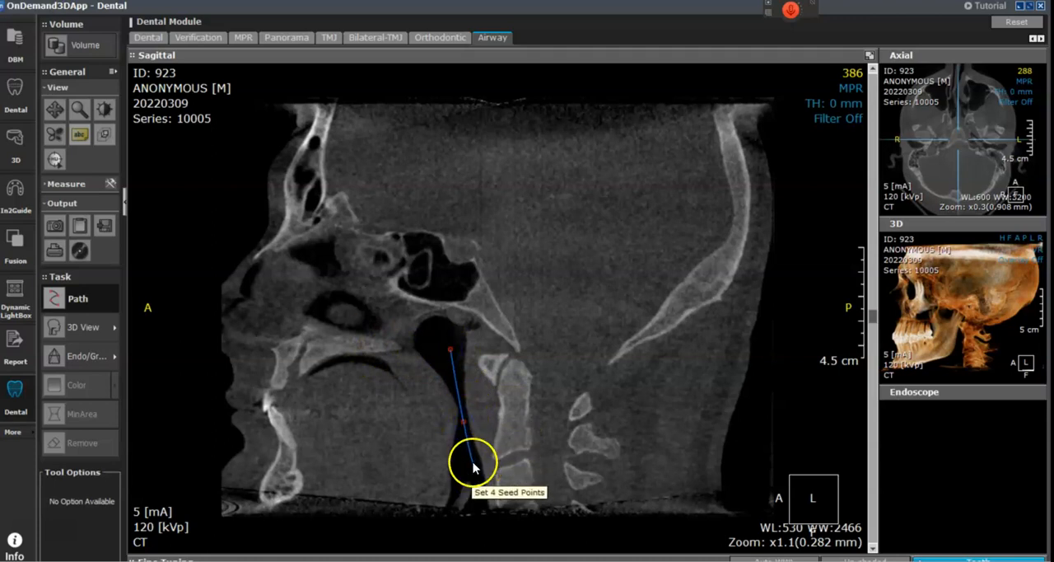
left_click(465, 456)
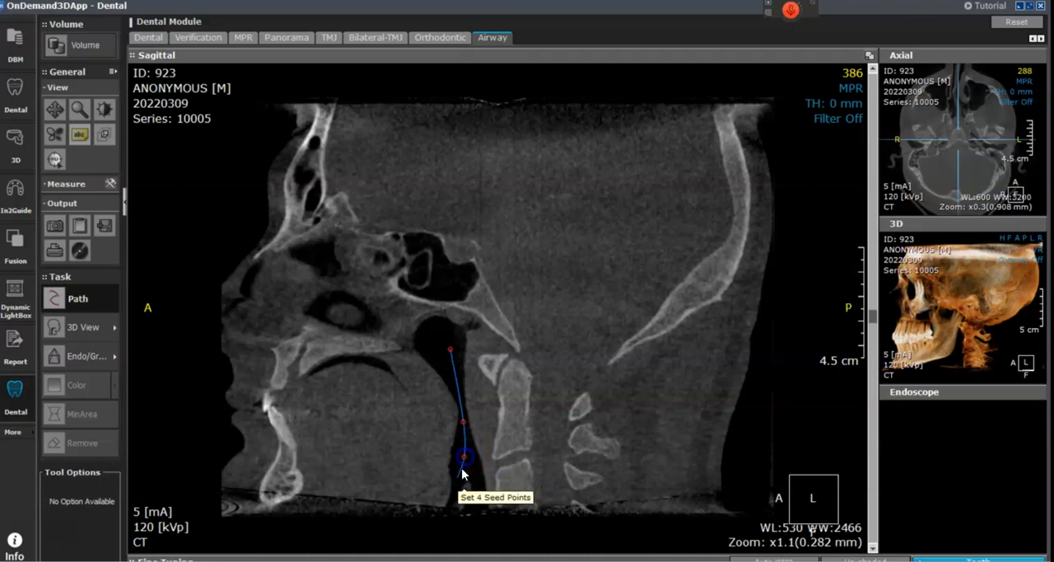
left_click(439, 540)
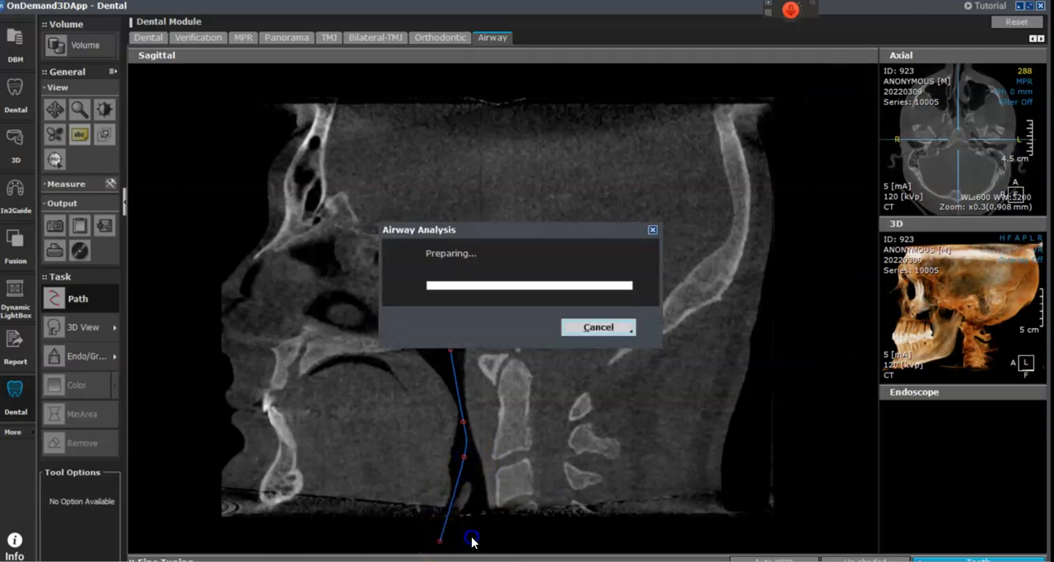
left_click(611, 327)
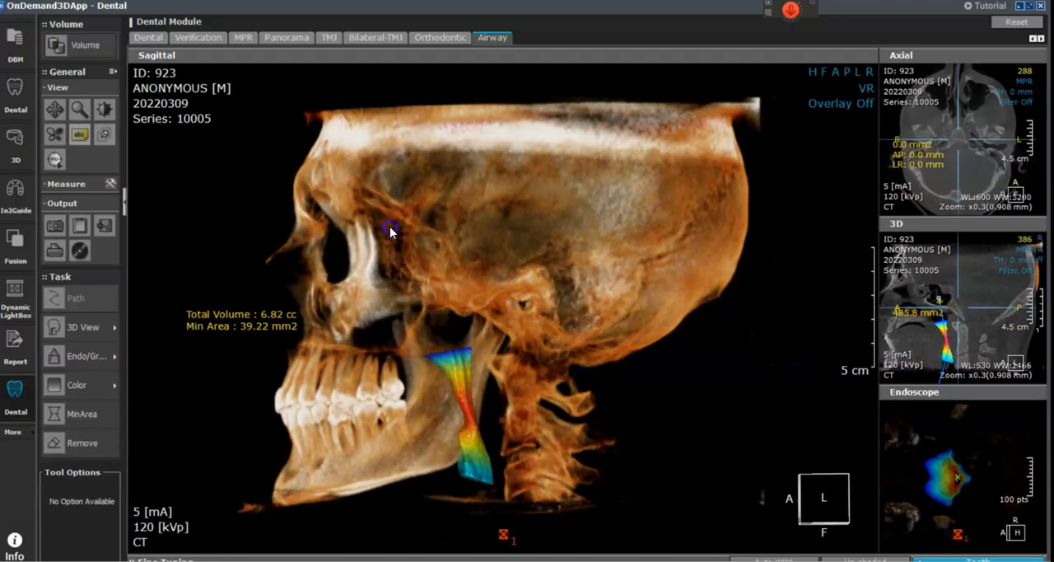
Step: Show the 3D skull in the main pane, repositioned and magnified around the coloured airway and jaws
left_click(54, 109)
left_click_drag(207, 172, 245, 162)
left_click_drag(445, 400, 425, 413)
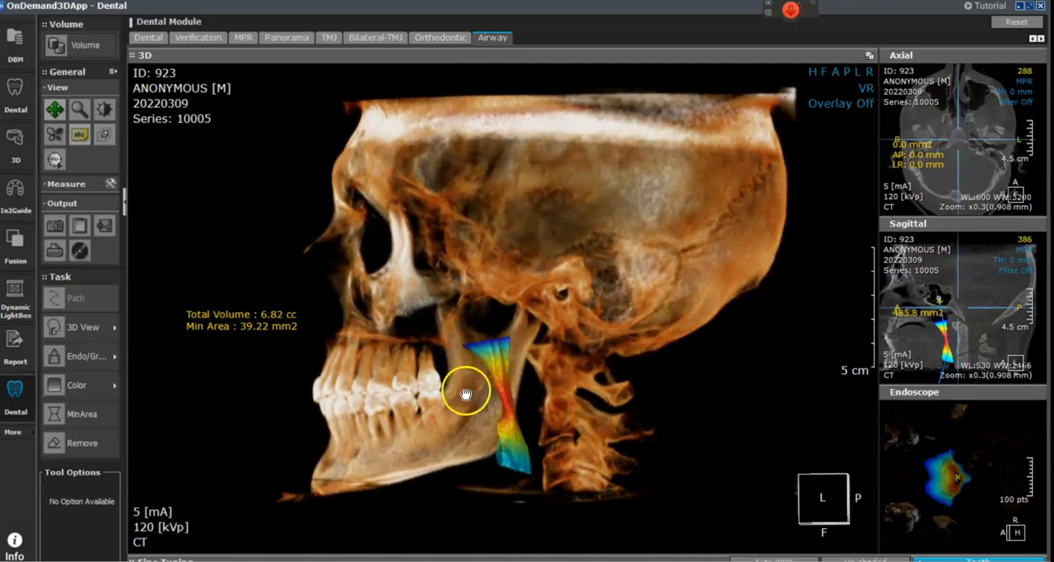
left_click(79, 109)
left_click_drag(200, 154, 280, 179)
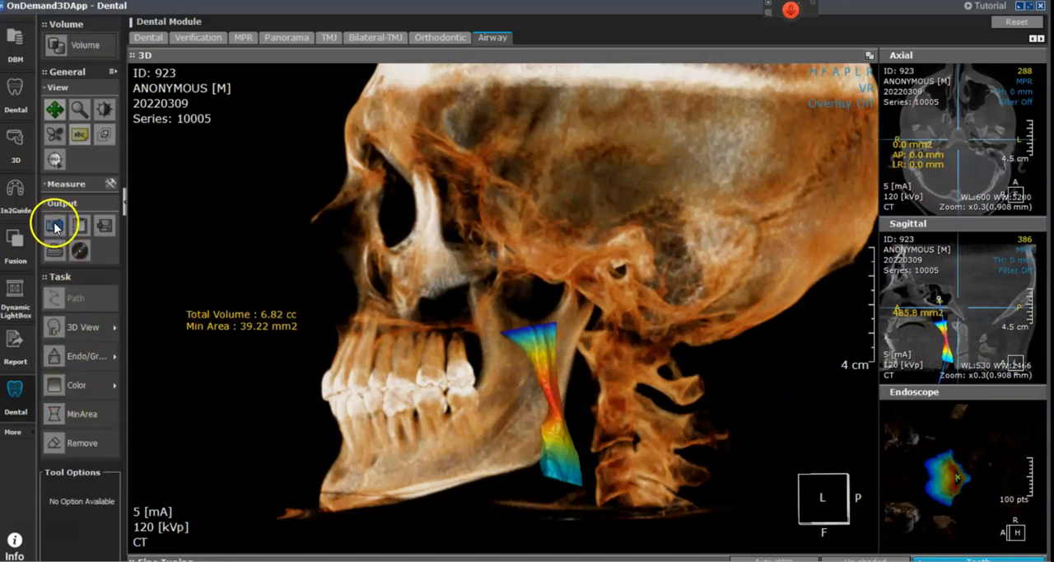
Step: Hide the patient information text and capture the 3D airway view as a pane with overlay
left_click(77, 138)
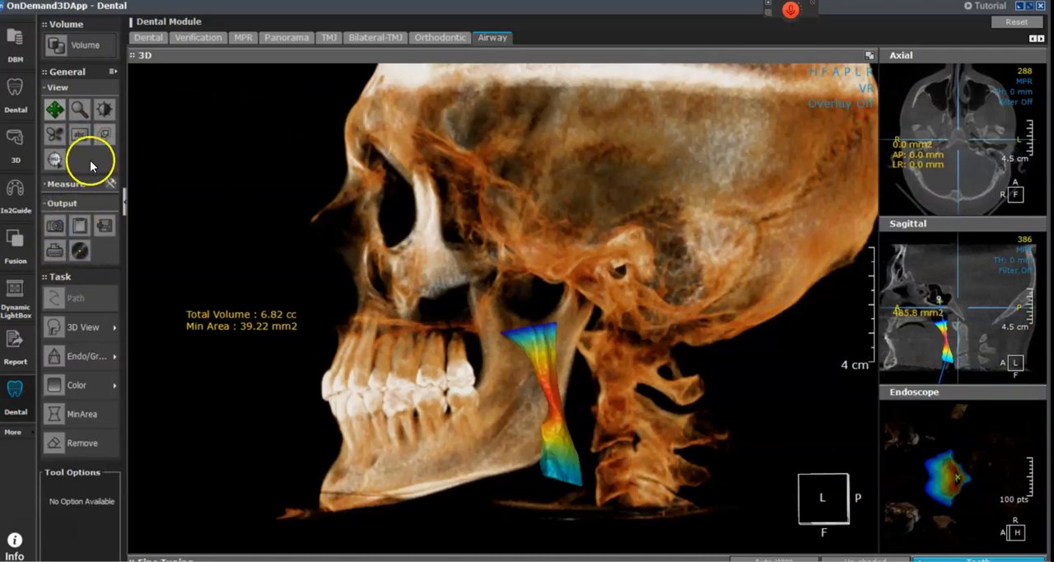
left_click(80, 135)
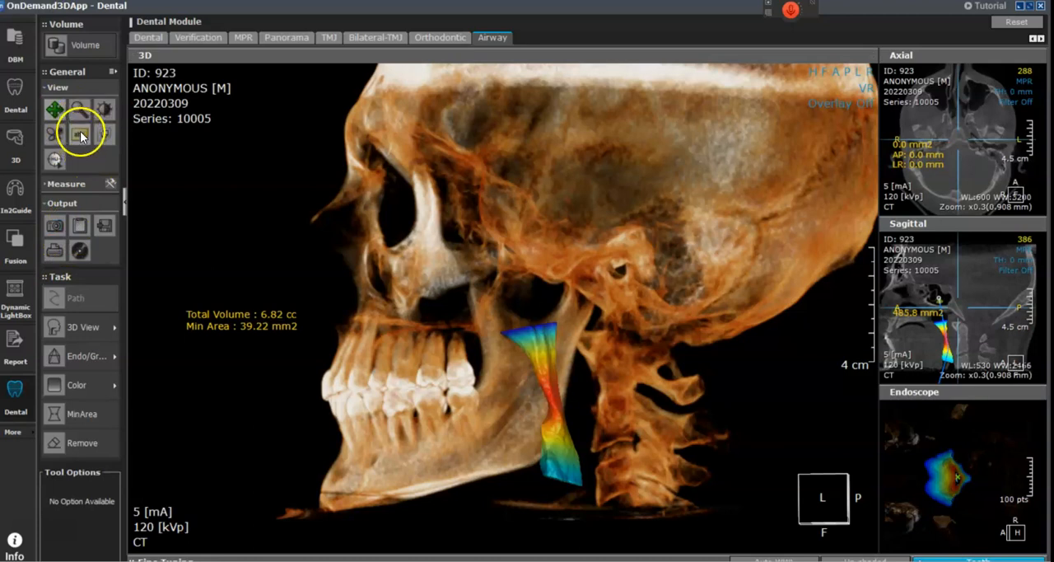
left_click(80, 135)
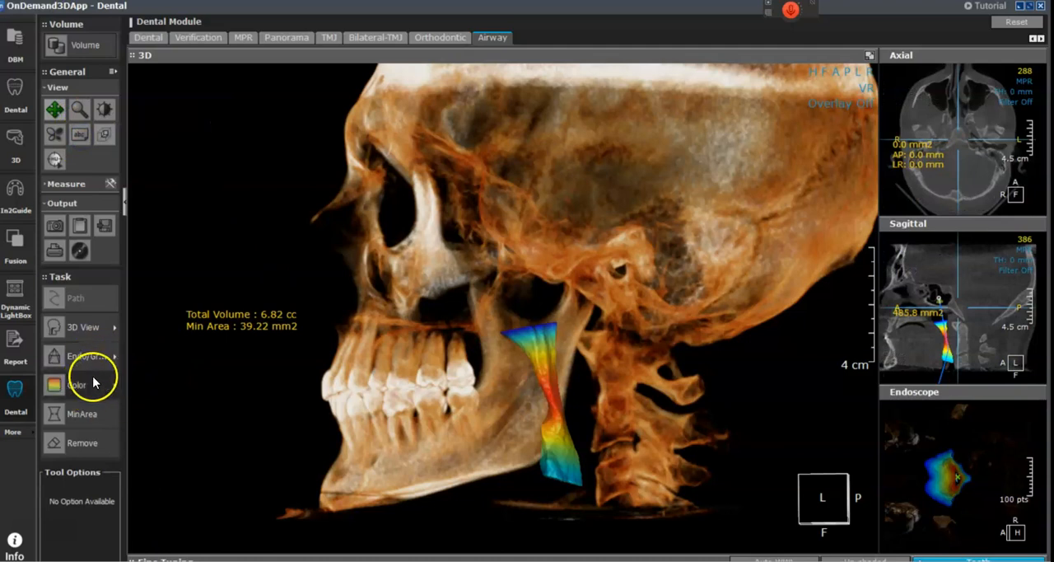
left_click(55, 224)
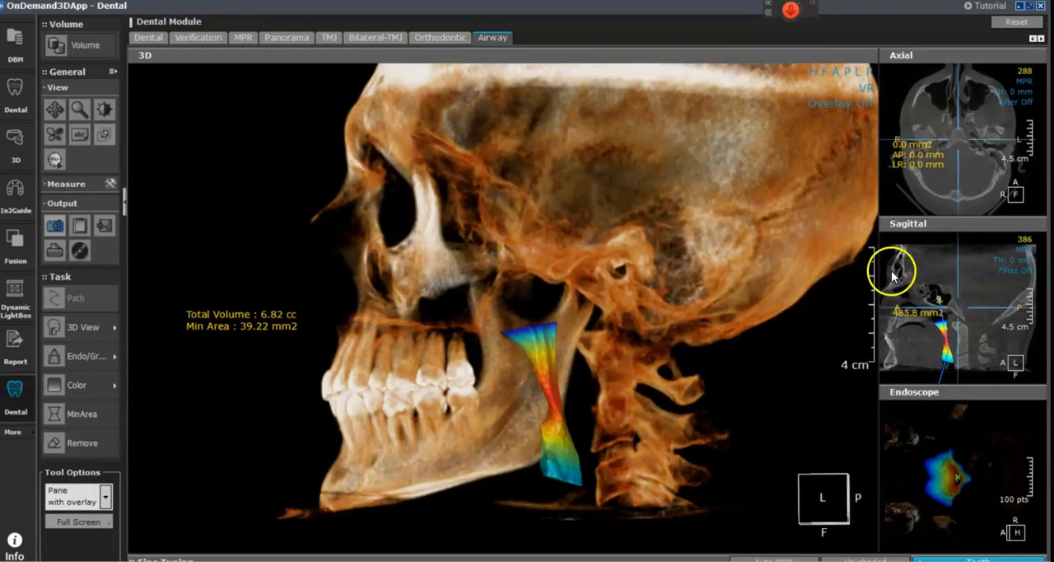
Step: Show the axial view in the main pane near slice 429, recentre it, and align the coronal line with the airway
left_click(1039, 56)
left_click_drag(874, 318, 867, 433)
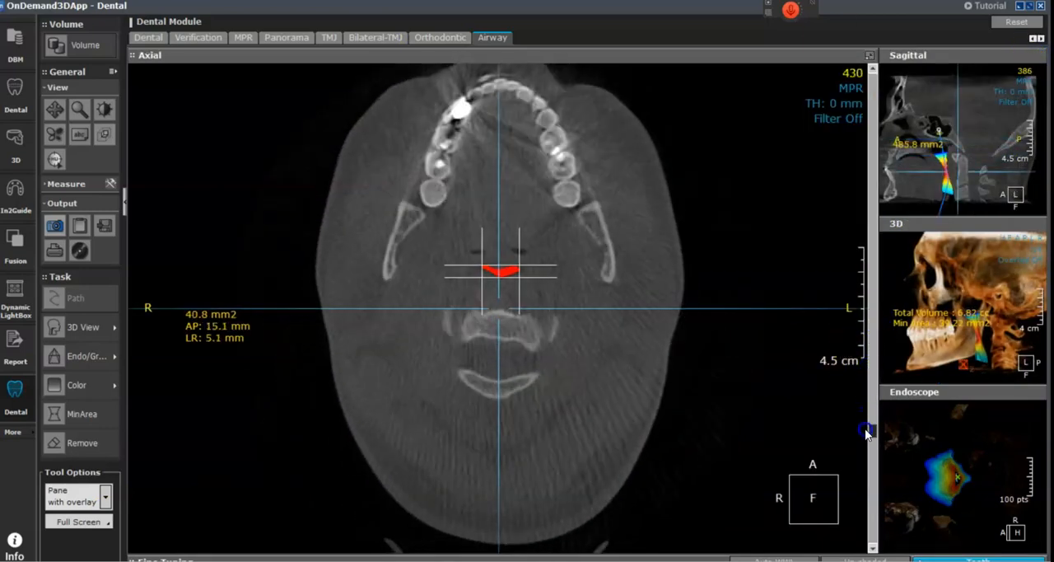
left_click(54, 108)
left_click_drag(299, 226, 479, 304)
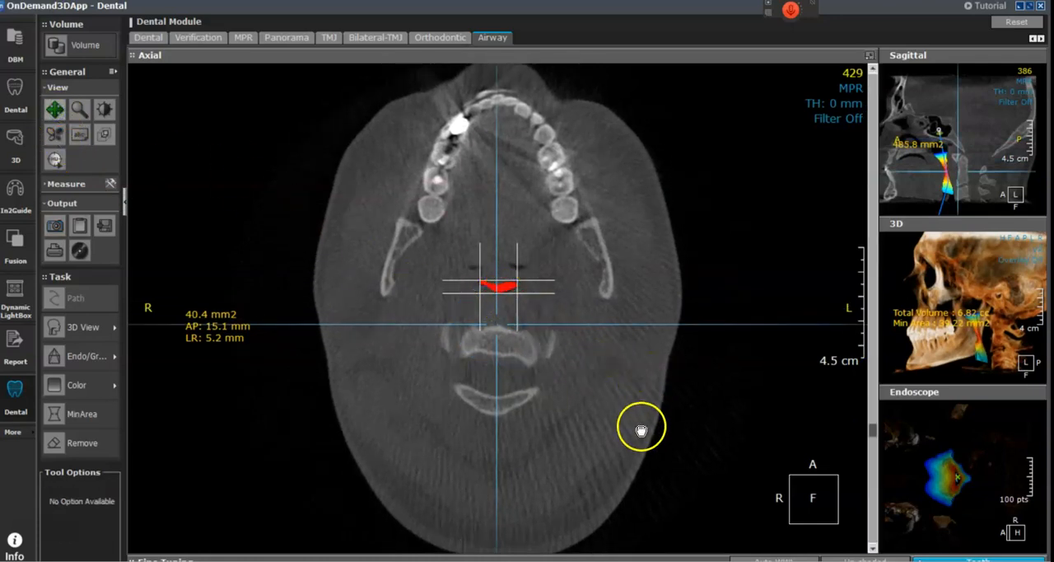
left_click_drag(540, 320, 541, 287)
Step: Compare the airway area across neighbouring axial slices, set slice 429 and capture that view with overlay
scroll(572, 391, "up", 2)
scroll(573, 391, "down", 1)
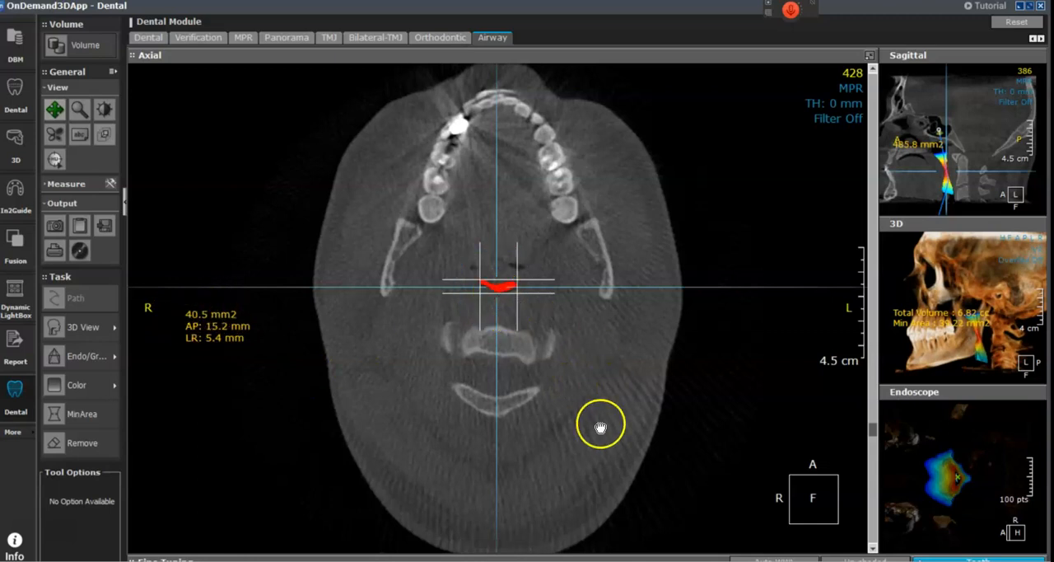
scroll(599, 430, "up", 2)
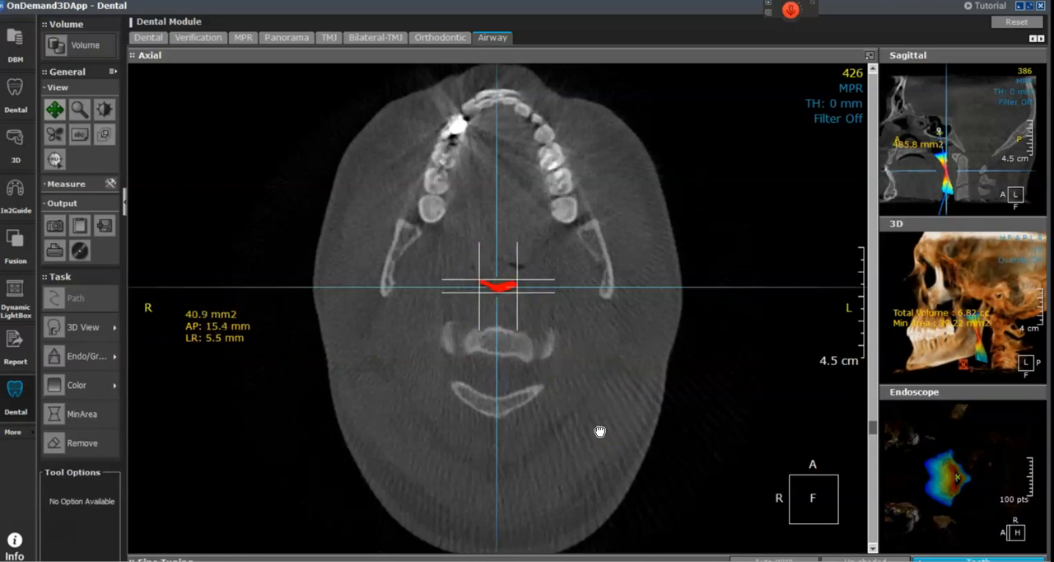
scroll(599, 431, "down", 1)
scroll(599, 431, "down", 3)
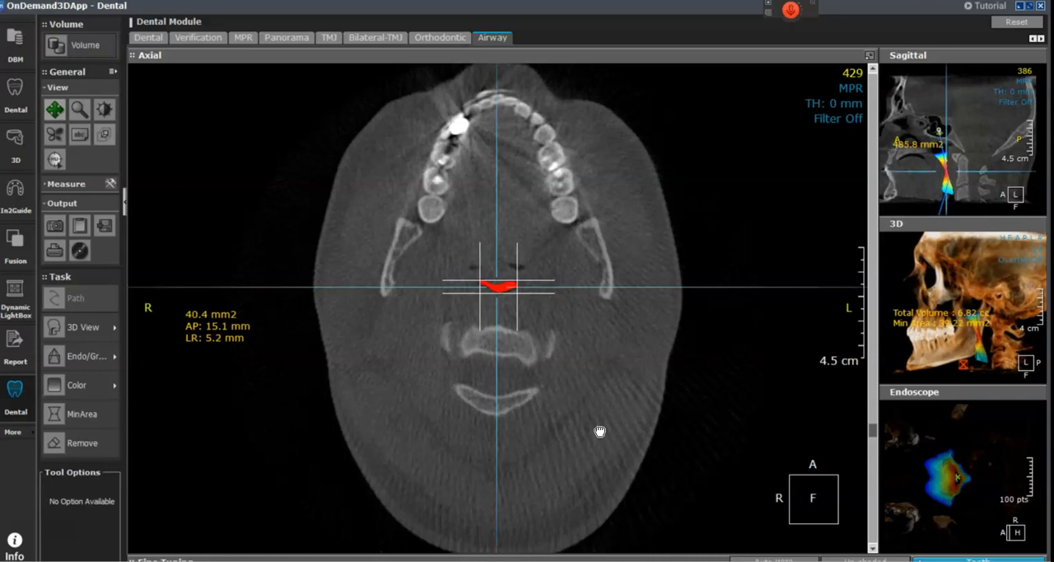
scroll(599, 431, "up", 1)
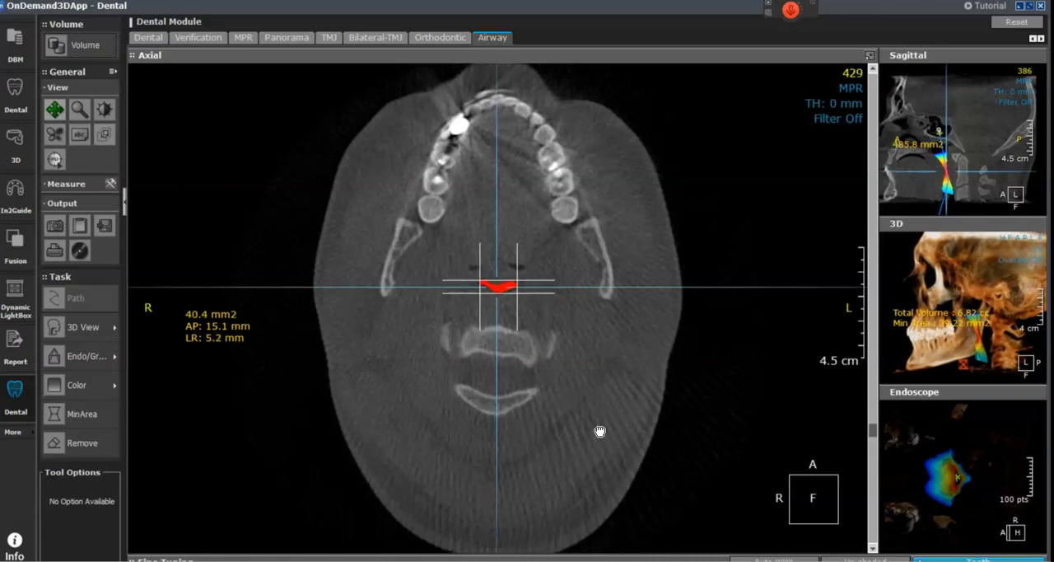
scroll(602, 431, "up", 2)
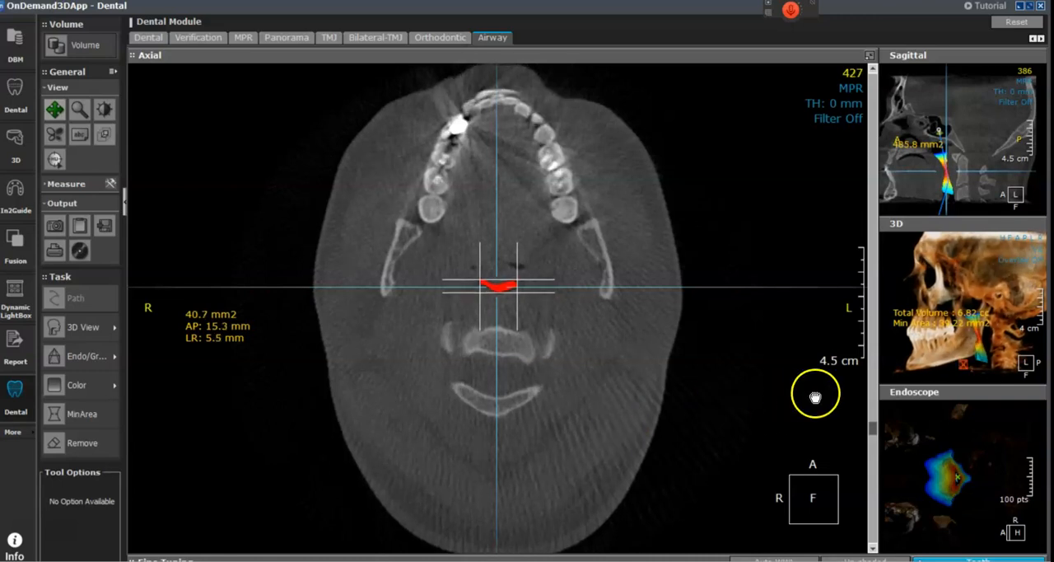
mouse_move(876, 429)
left_mouse_down()
mouse_move(876, 412)
mouse_move(878, 432)
left_mouse_up()
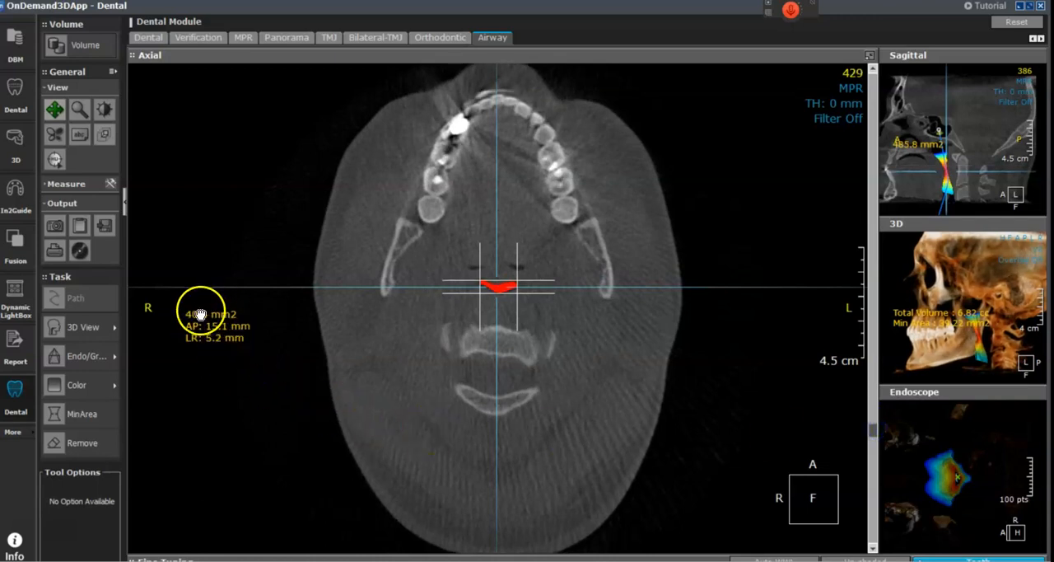
left_click(51, 227)
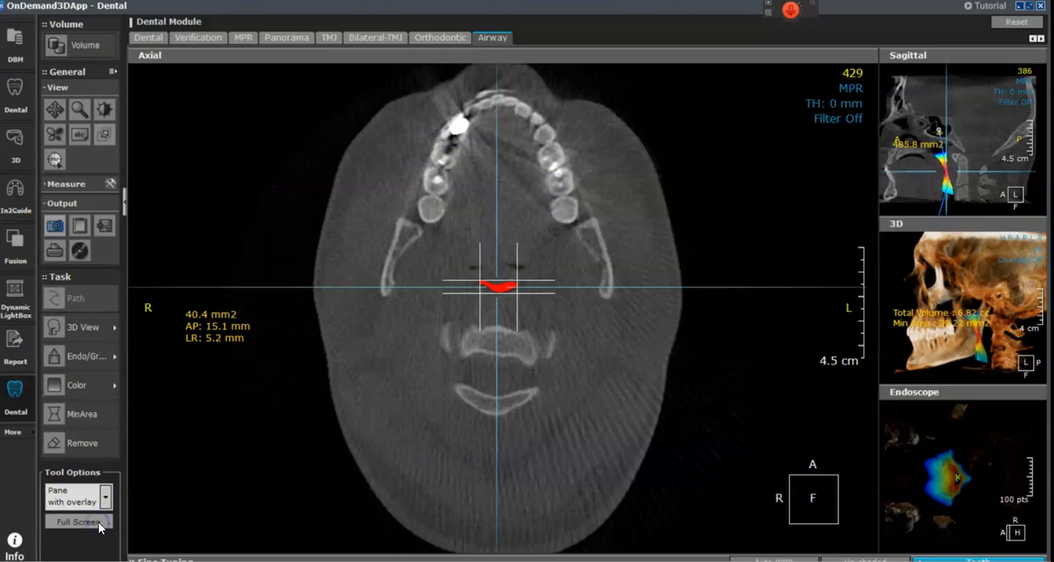
Step: Show the sagittal view in the main pane, recentre it on the coloured airway, and capture it with overlay
left_click(1037, 41)
left_click(55, 109)
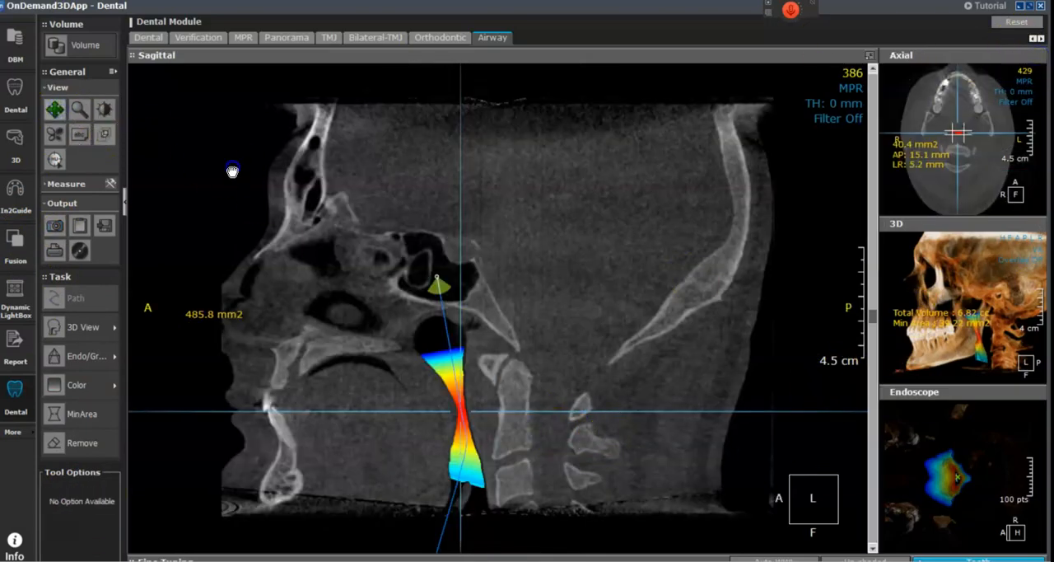
left_click_drag(231, 170, 271, 146)
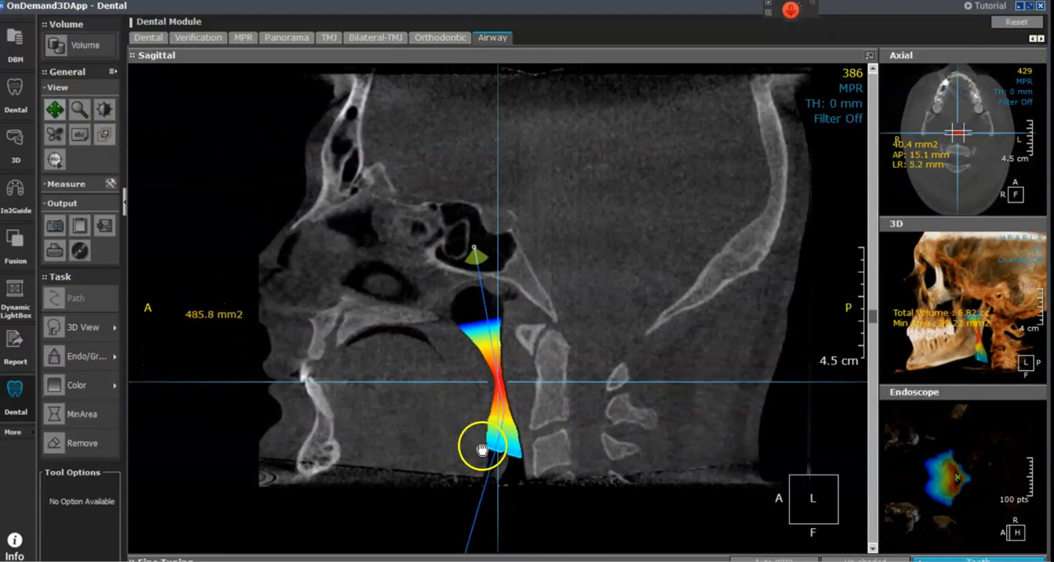
left_click(54, 225)
left_click(87, 524)
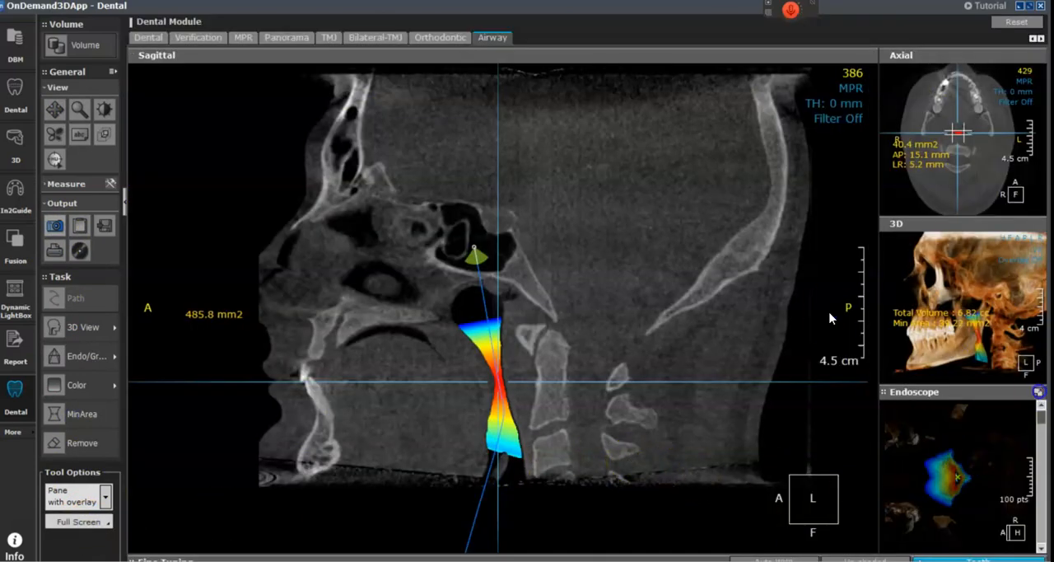
Step: Show the endoscope view in the main pane, position it just above the coloured airway's upper opening, and capture it with overlay
left_click(1036, 392)
left_click_drag(607, 382, 582, 381)
scroll(584, 384, "down", 3)
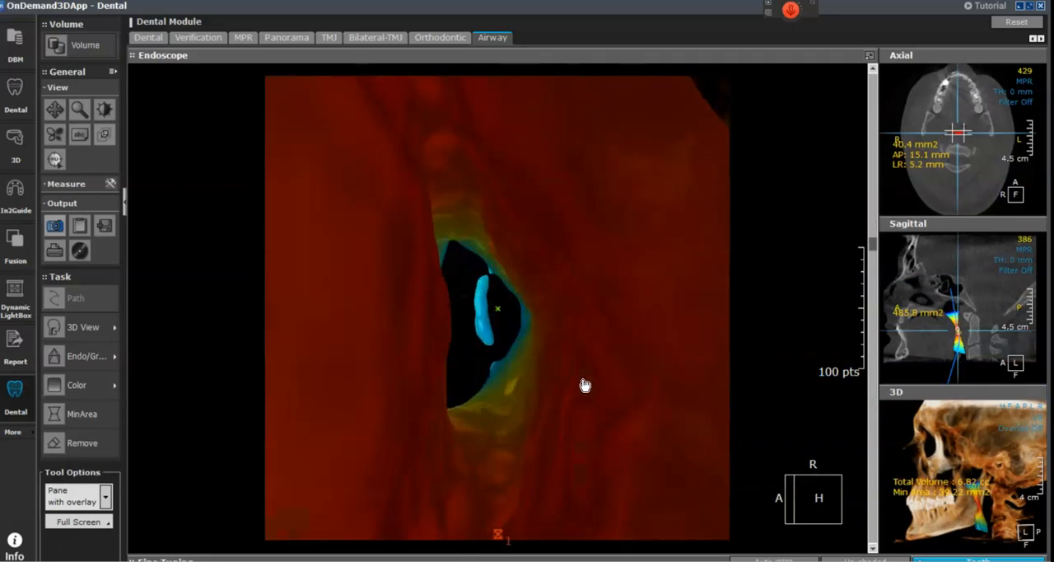
scroll(585, 386, "up", 3)
scroll(584, 386, "up", 10)
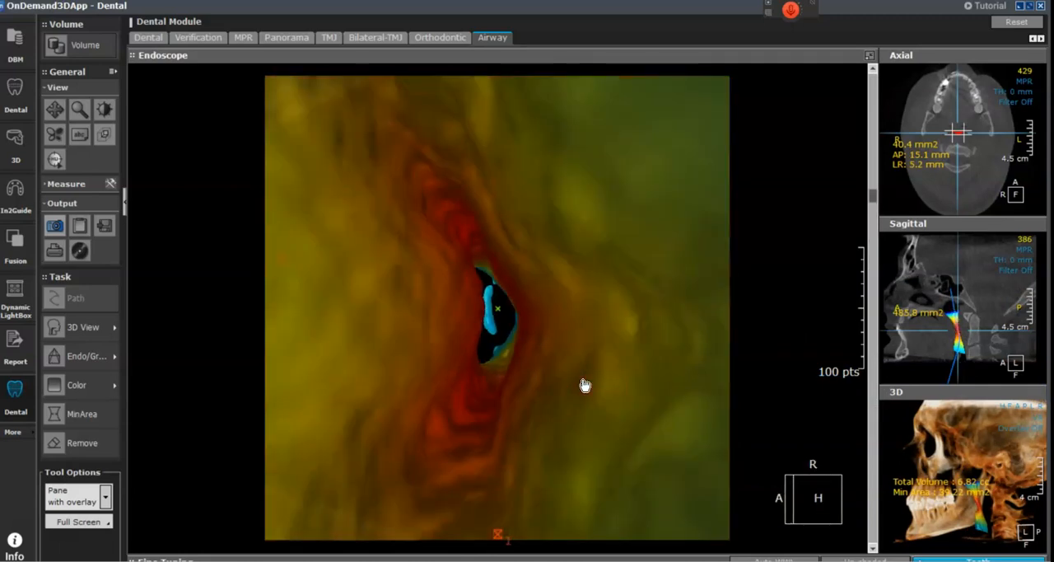
scroll(584, 383, "up", 2)
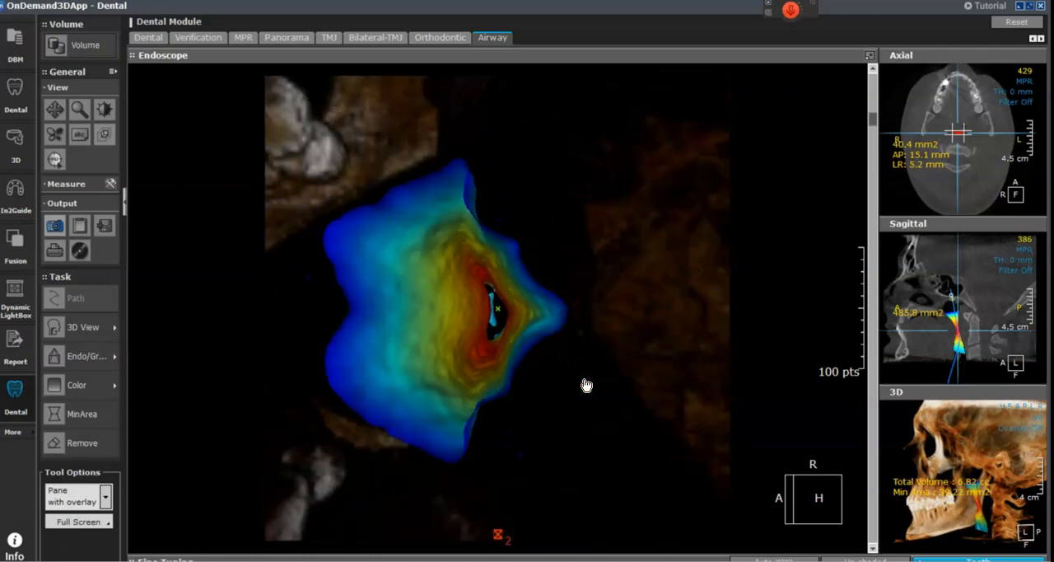
scroll(585, 384, "down", 2)
left_click(390, 186)
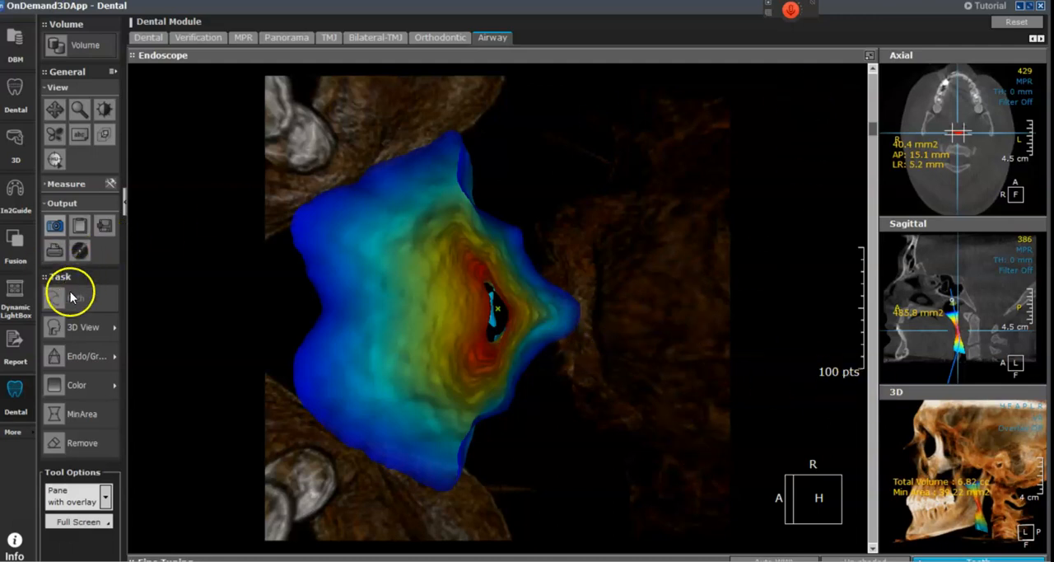
Step: Switch the 3D view to Only Surface, show it in the main pane, and capture the full screen
left_click(115, 329)
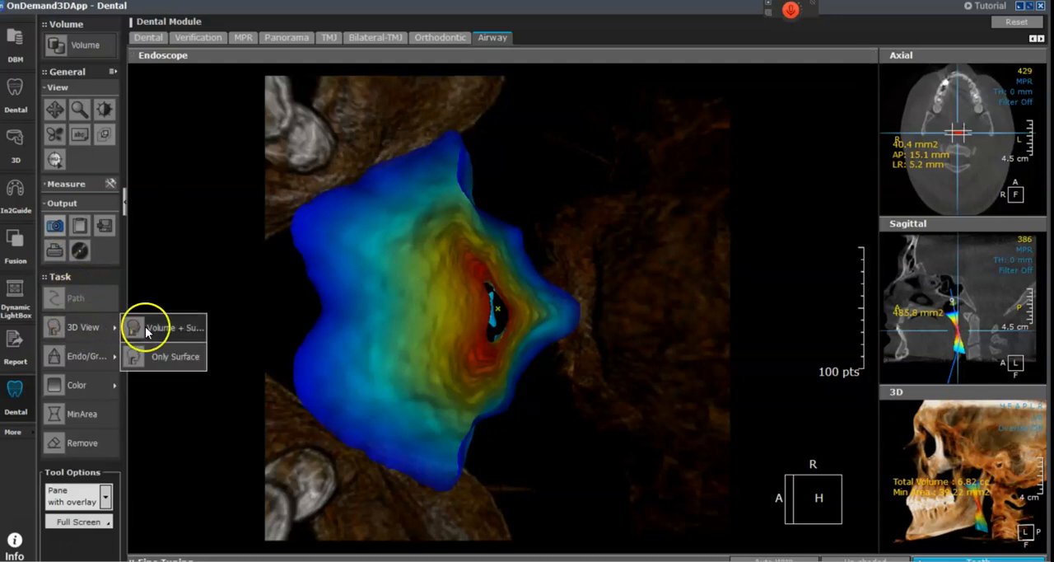
left_click(177, 357)
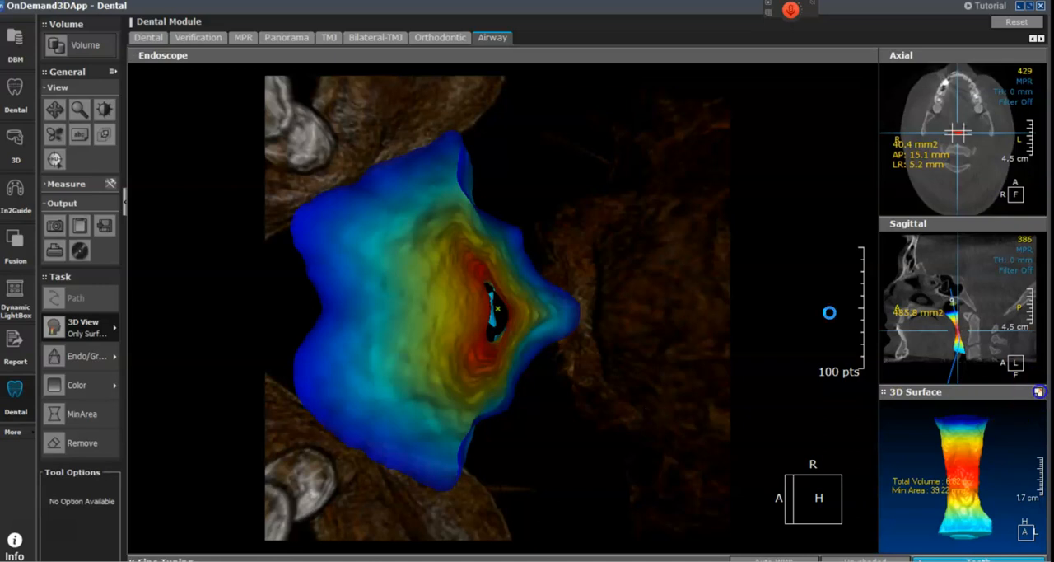
left_click(1039, 391)
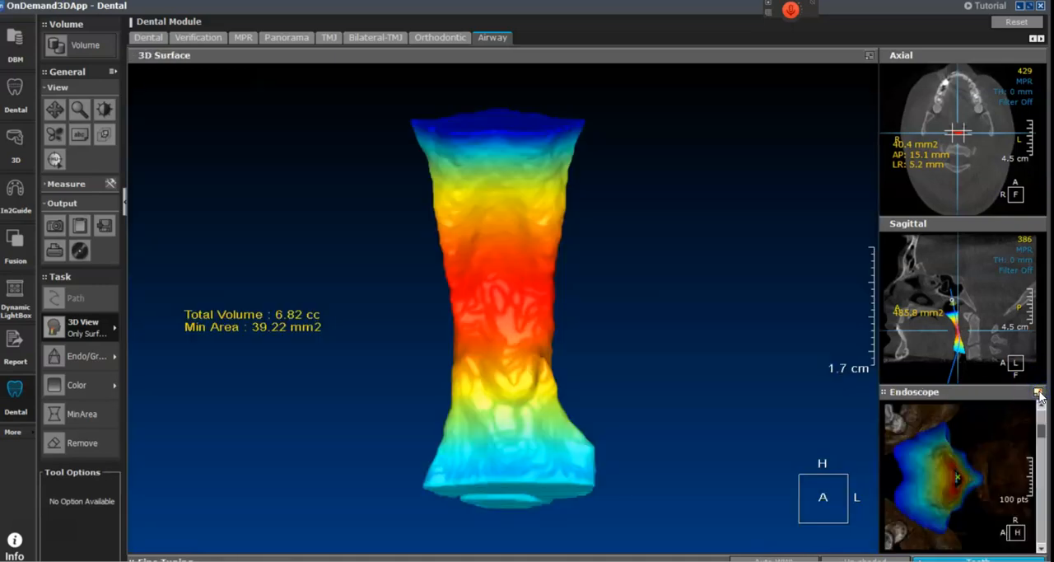
left_click(56, 225)
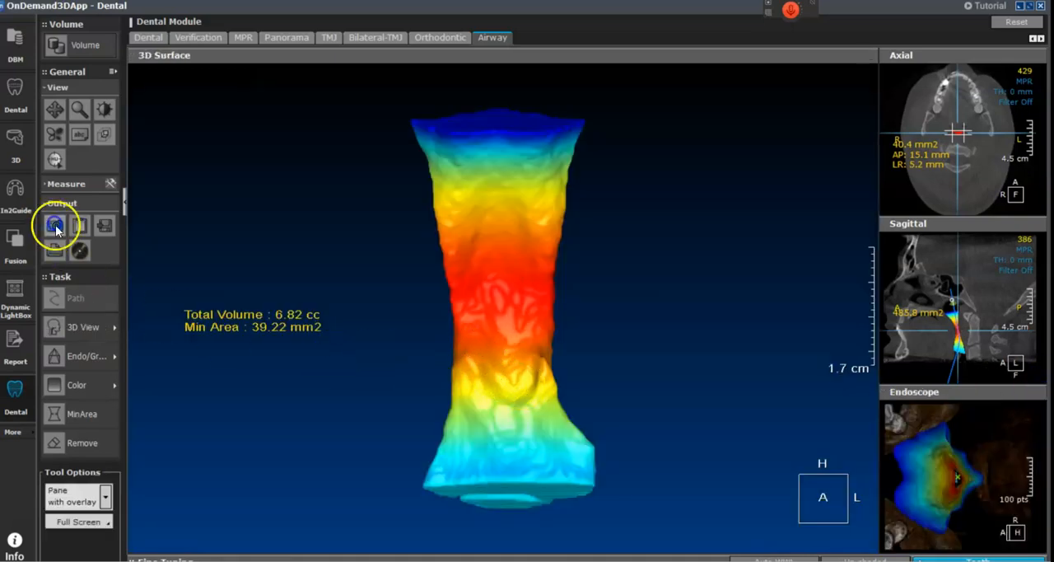
left_click(93, 523)
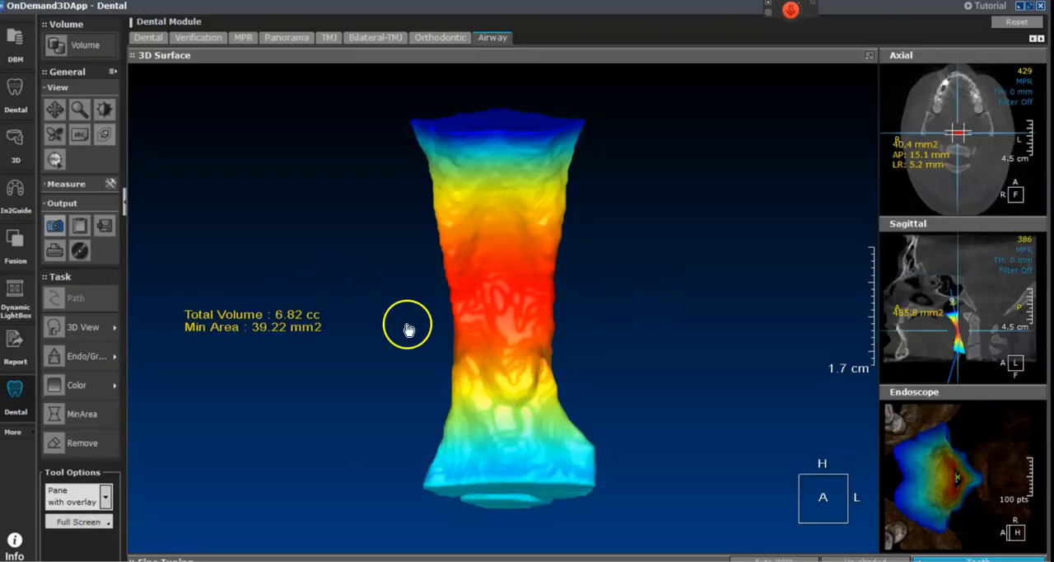
Step: Rotate the 3D airway surface to examine its shape from the side and from the front
left_click_drag(626, 336, 645, 370)
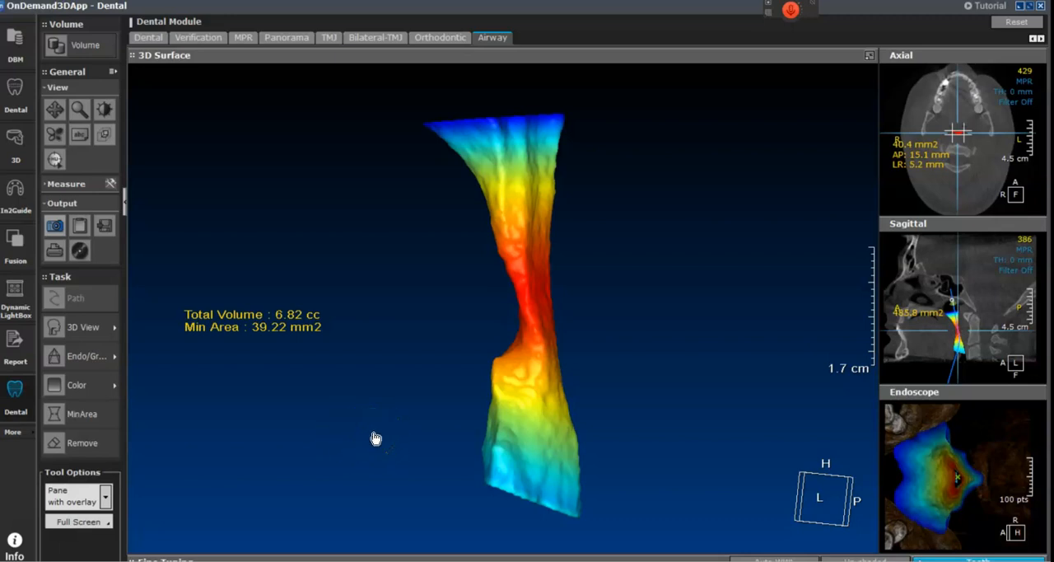
mouse_move(382, 433)
left_mouse_down()
mouse_move(439, 433)
mouse_move(387, 434)
mouse_move(385, 421)
mouse_move(387, 432)
left_mouse_up()
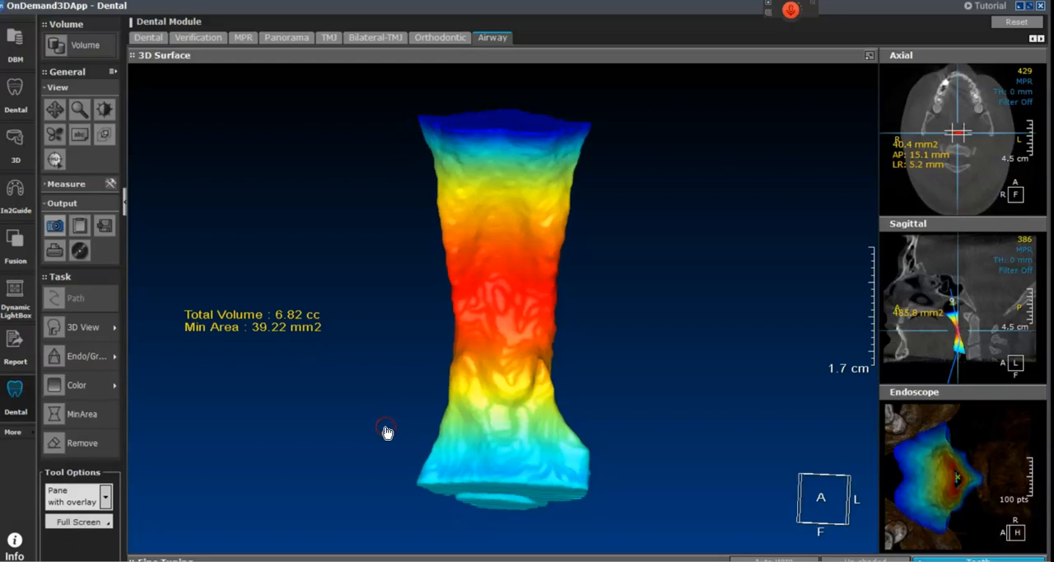
left_click(363, 435)
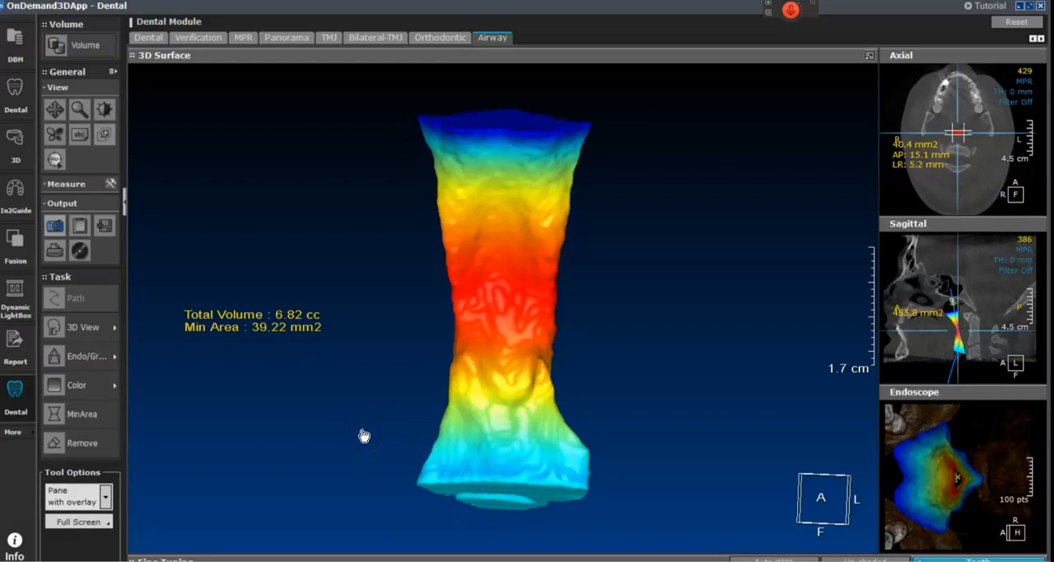